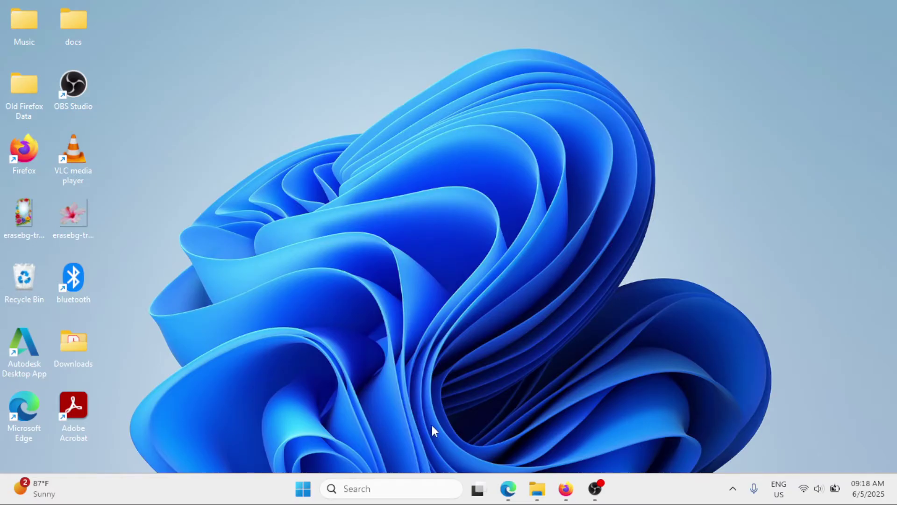
Step: Search for cmd and launch Command Prompt as administrator
{"action": "left_click", "coordinate": [390, 492]}
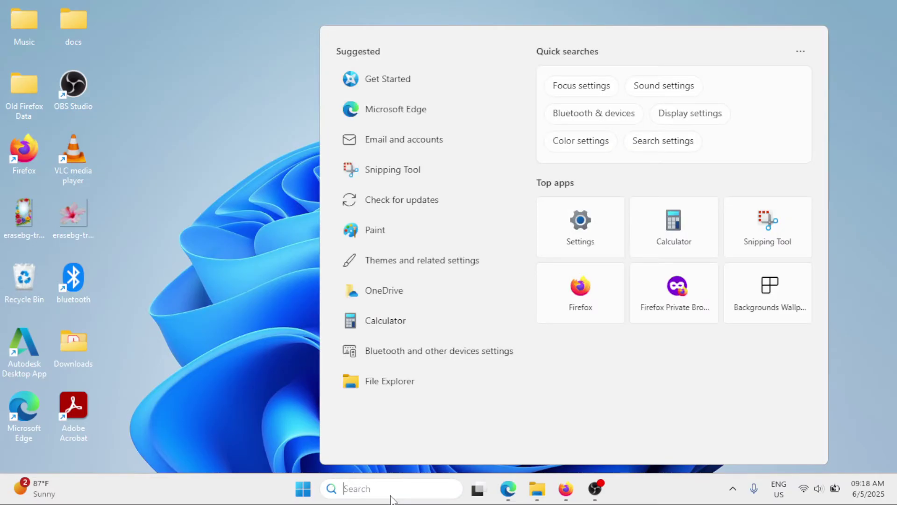
{"action": "type", "text": "cmd"}
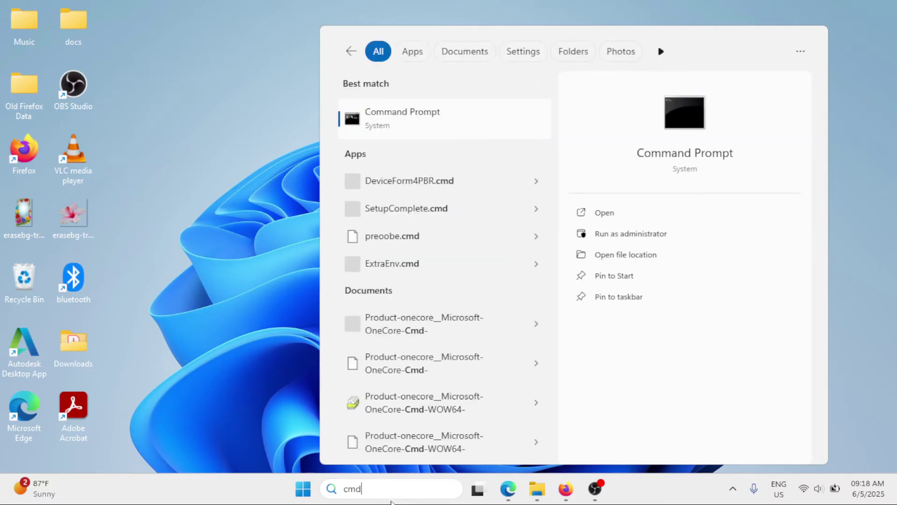
{"action": "left_click", "coordinate": [627, 235]}
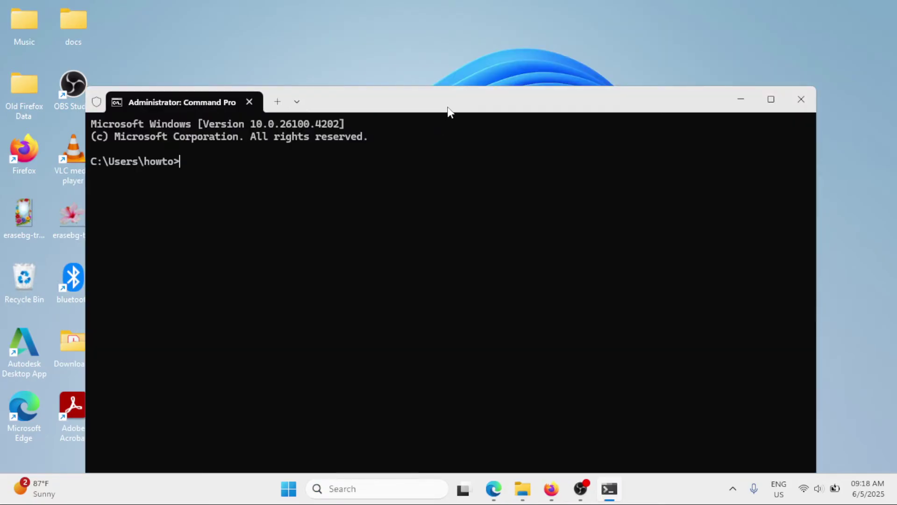
Step: Run dism /online /cleanup-image /restorehealth, then minimize the Command Prompt window
{"action": "left_click_drag", "start_coordinate": [450, 110], "coordinate": [474, 65]}
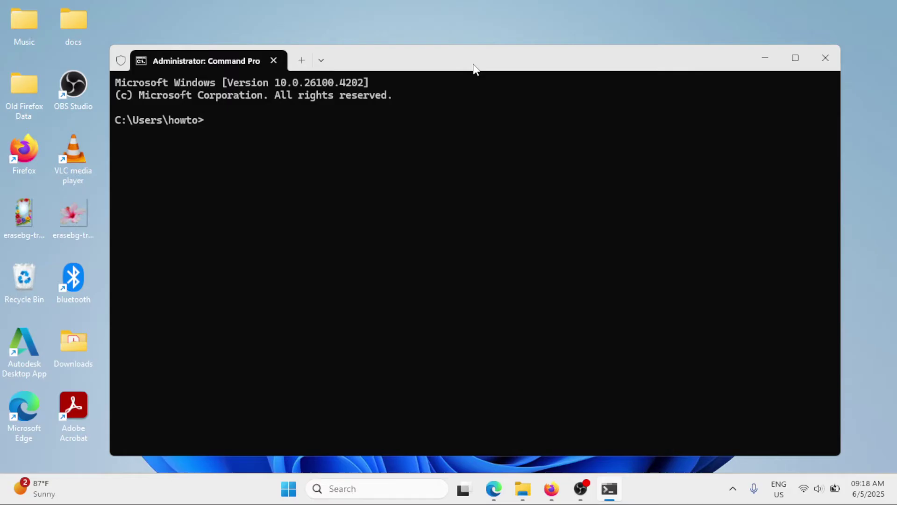
{"action": "type", "text": "dism /online /clea"}
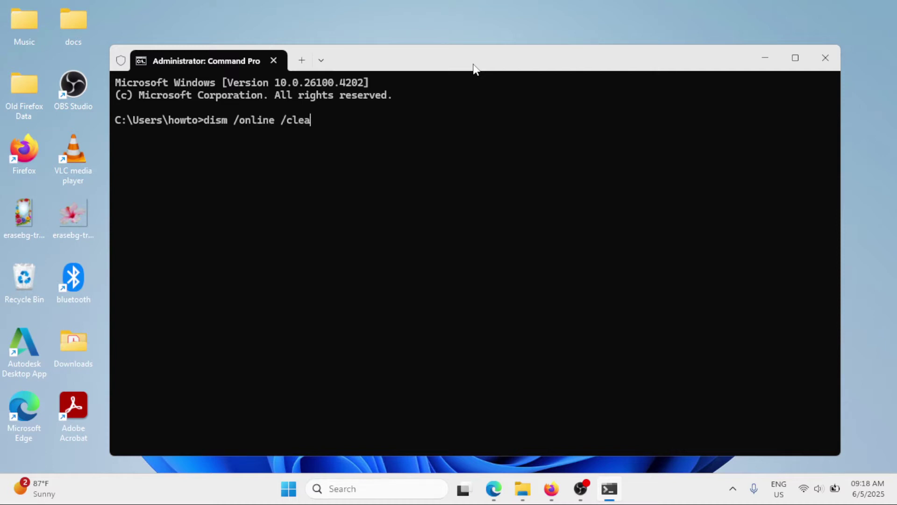
{"action": "type", "text": "m"}
{"action": "key", "text": "BackSpace"}
{"action": "type", "text": "nup-image /restorehealt"}
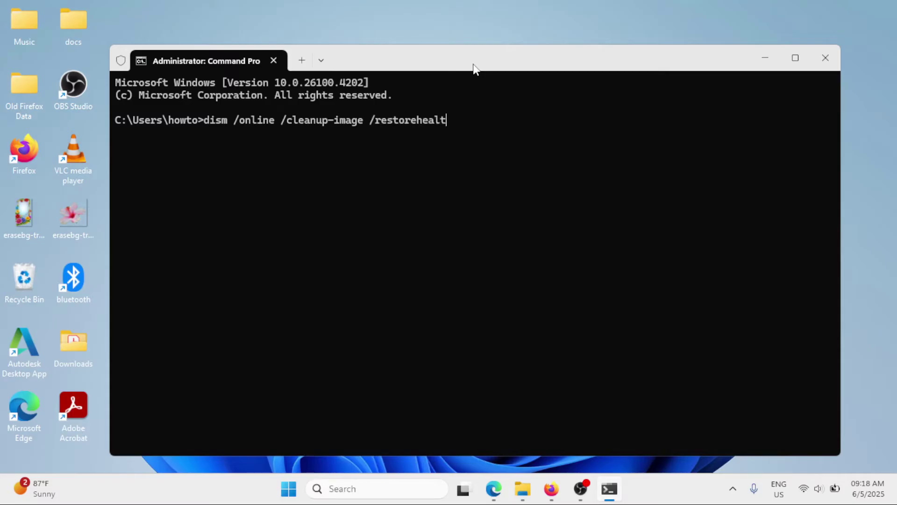
{"action": "type", "text": "h"}
{"action": "key", "text": "Return"}
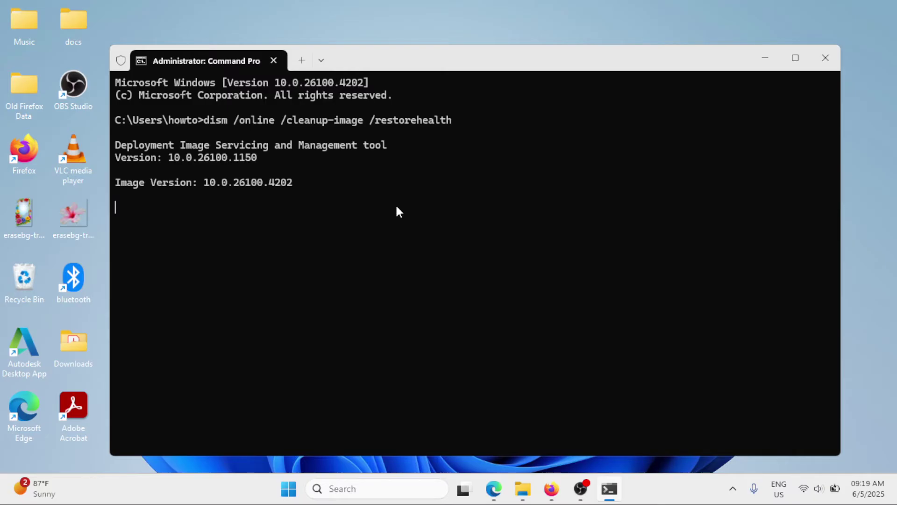
{"action": "left_click", "coordinate": [771, 62]}
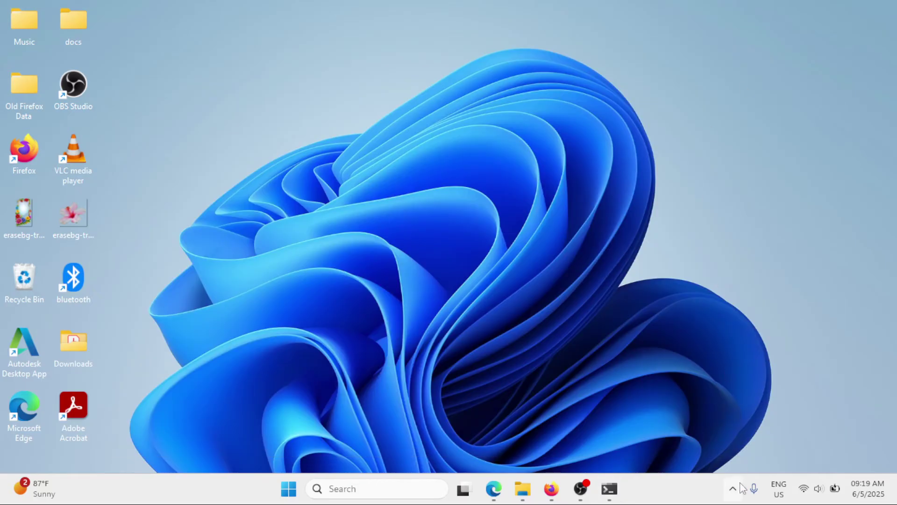
Step: Restore and close the DISM Command Prompt window, dismissing the Start power-user menu
{"action": "left_click", "coordinate": [609, 489]}
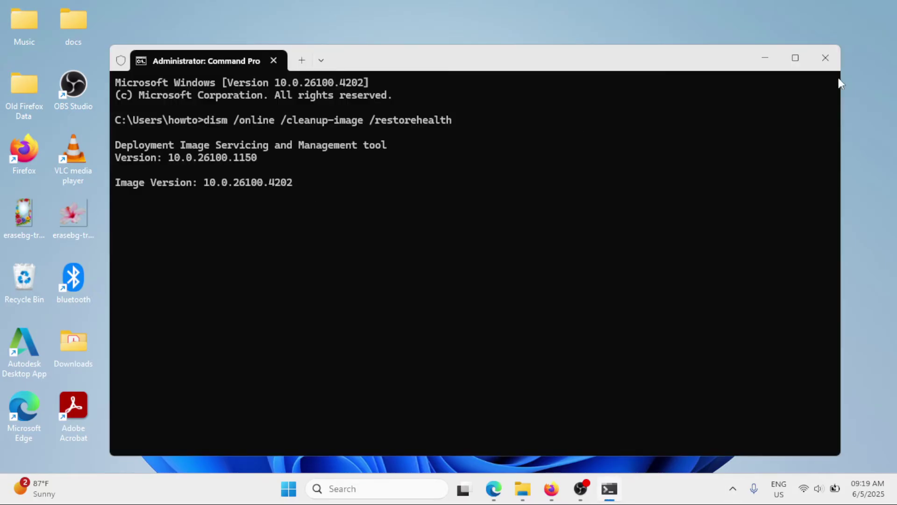
{"action": "left_click", "coordinate": [825, 57]}
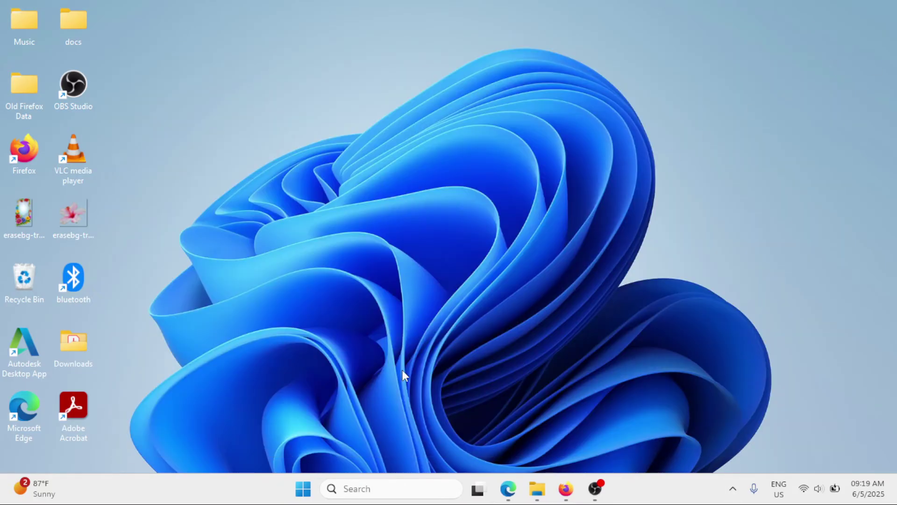
{"action": "right_click", "coordinate": [303, 482]}
{"action": "mouse_move", "coordinate": [351, 432]}
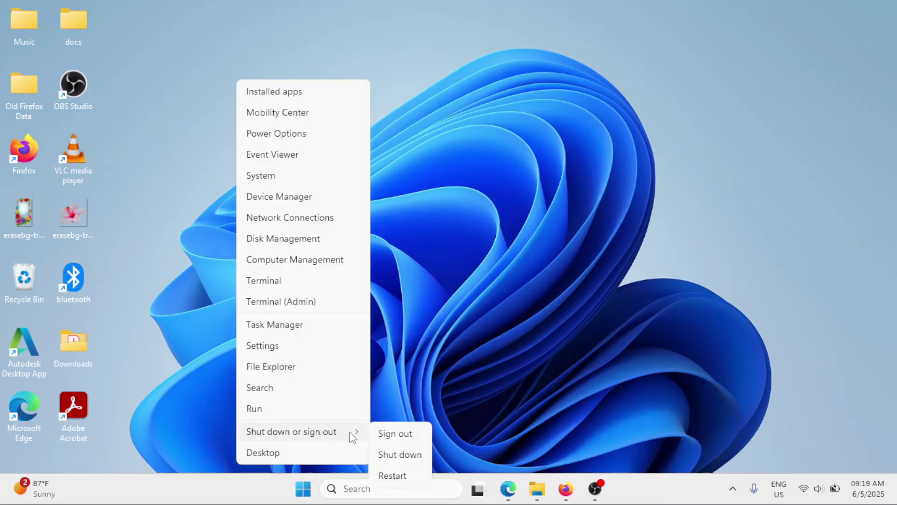
{"action": "left_click", "coordinate": [530, 276]}
Step: Search cmd and open a new administrator Command Prompt, moved to the right
{"action": "left_click", "coordinate": [395, 490]}
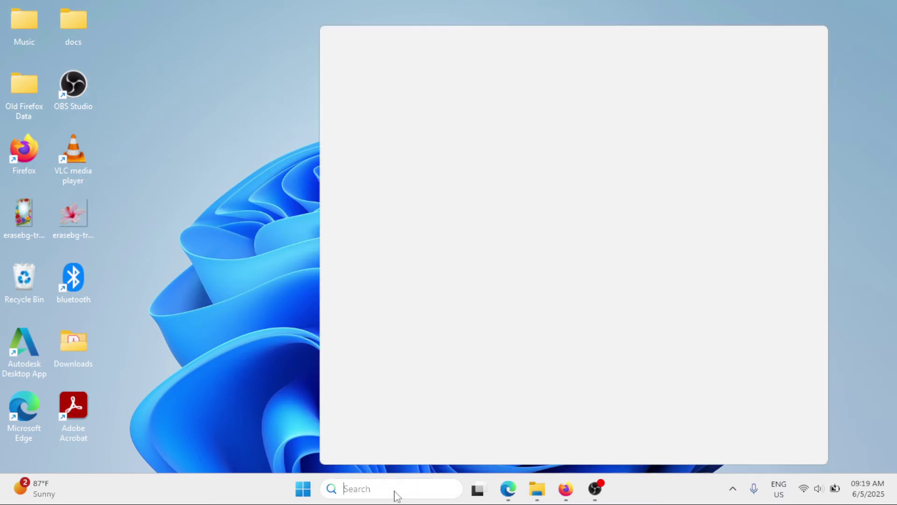
{"action": "type", "text": "cmd"}
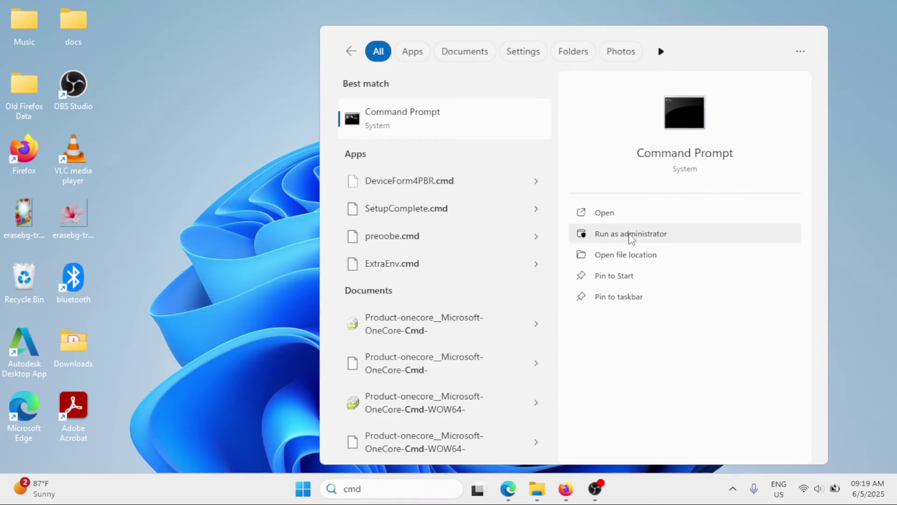
{"action": "left_click", "coordinate": [628, 233]}
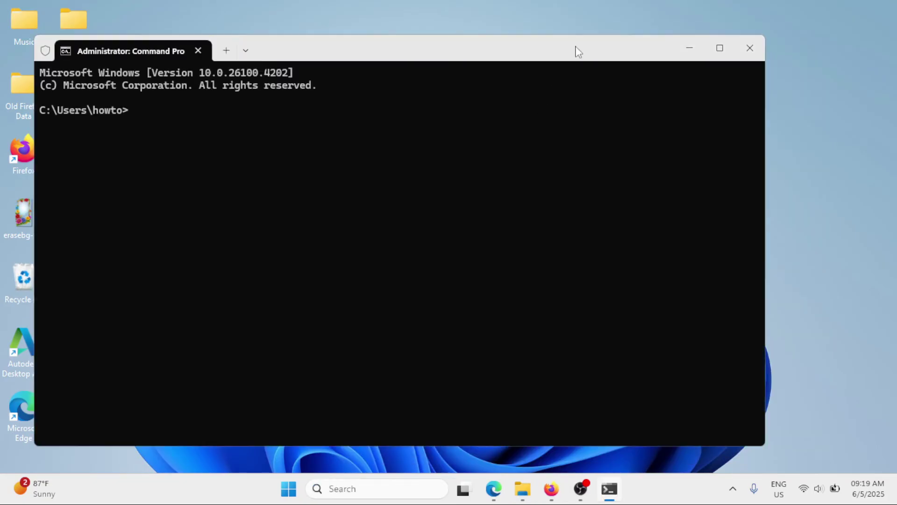
{"action": "left_click_drag", "start_coordinate": [576, 46], "coordinate": [630, 48]}
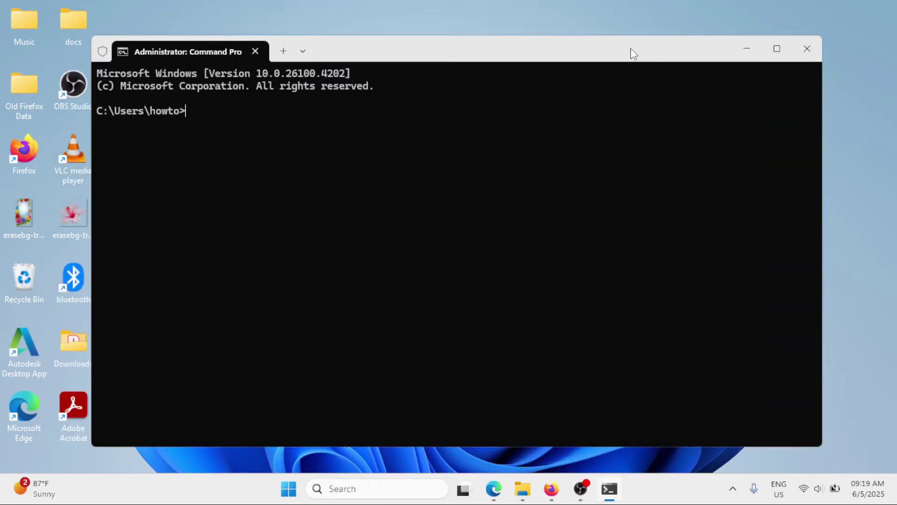
Step: Run sfc /scannow in the administrator Command Prompt
{"action": "type", "text": "sfc /scannow"}
{"action": "key", "text": "Return"}
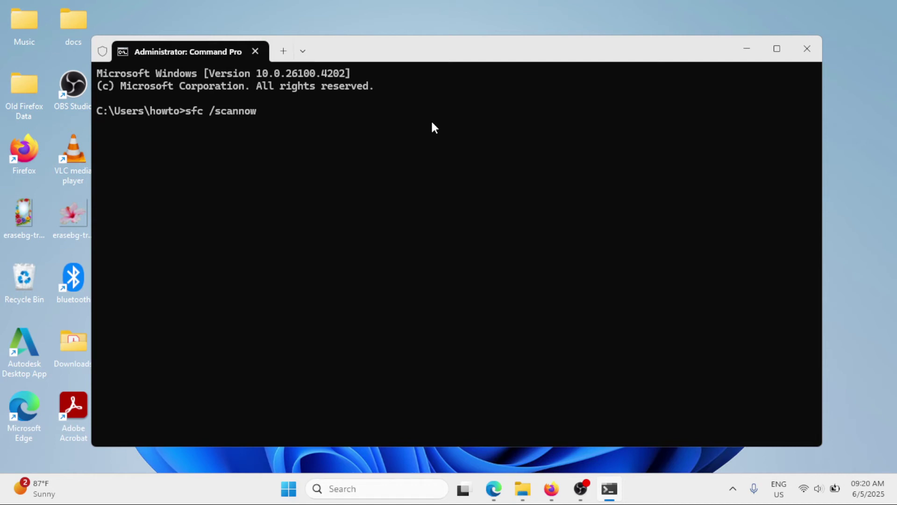
Step: Close the sfc window and open another administrator Command Prompt from search
{"action": "left_click", "coordinate": [809, 47]}
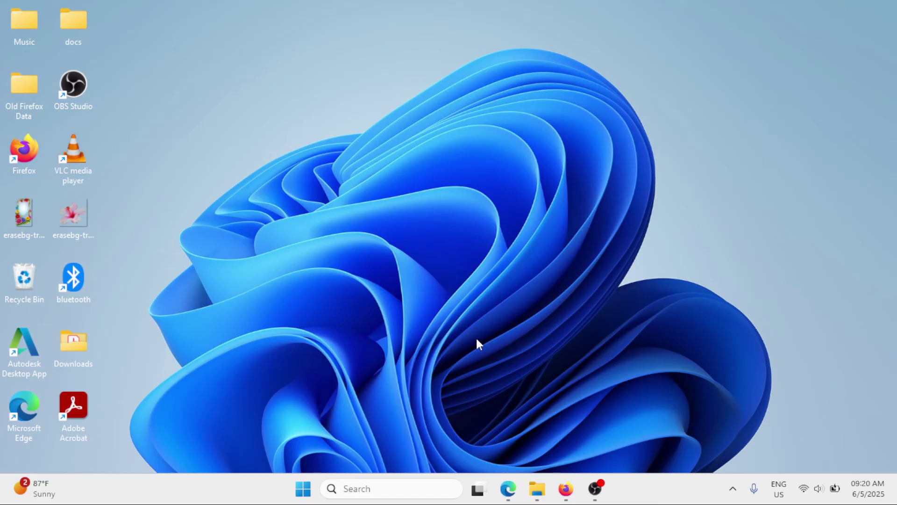
{"action": "left_click", "coordinate": [388, 489]}
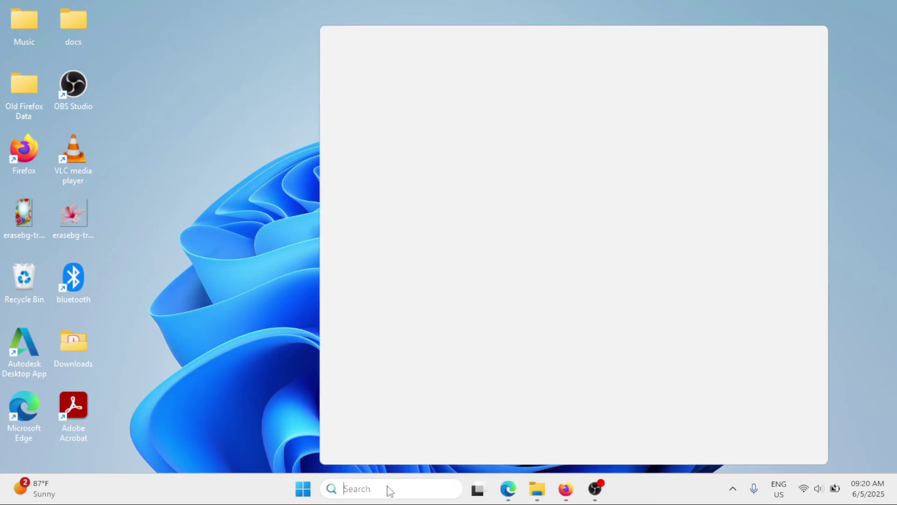
{"action": "type", "text": "cmd"}
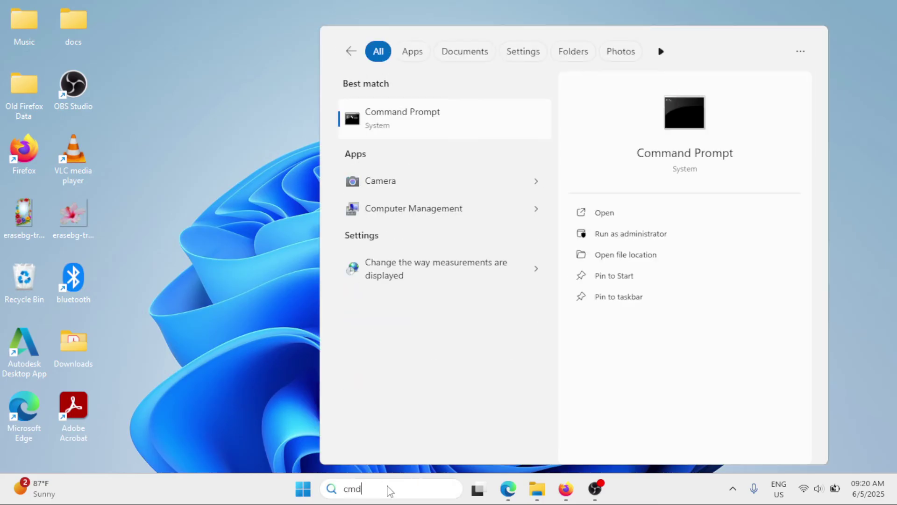
{"action": "left_click", "coordinate": [624, 235]}
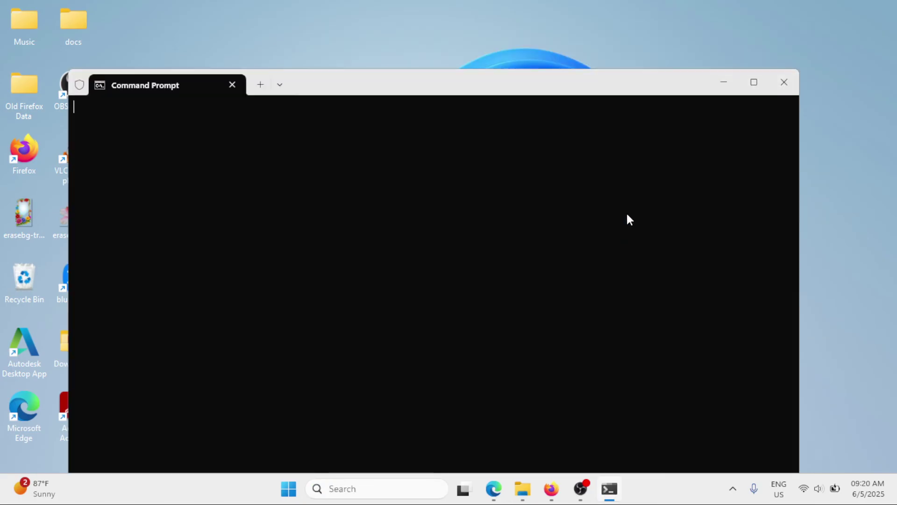
Step: Run chkdsk /f /r, which offers a restart-time check, then close the window
{"action": "left_click_drag", "start_coordinate": [579, 90], "coordinate": [618, 71]}
{"action": "type", "text": "ch"}
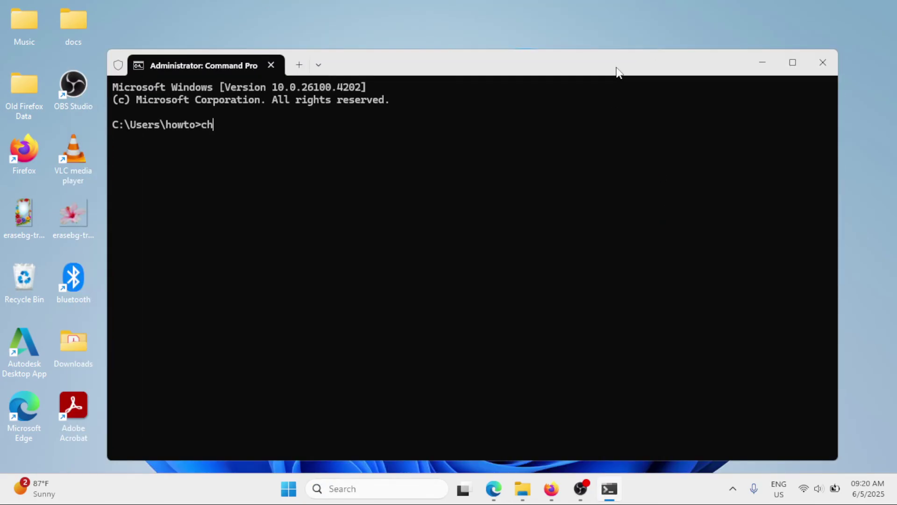
{"action": "type", "text": "kdsk /f /r"}
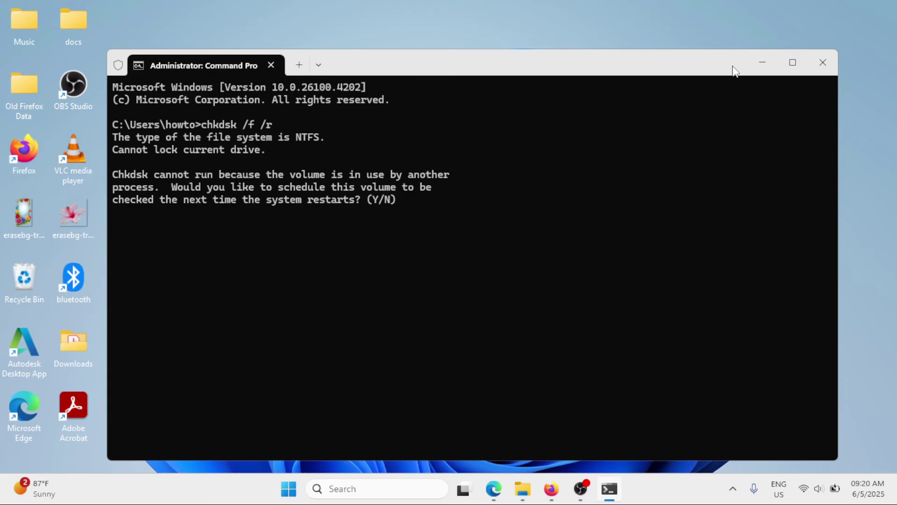
{"action": "left_click", "coordinate": [813, 62]}
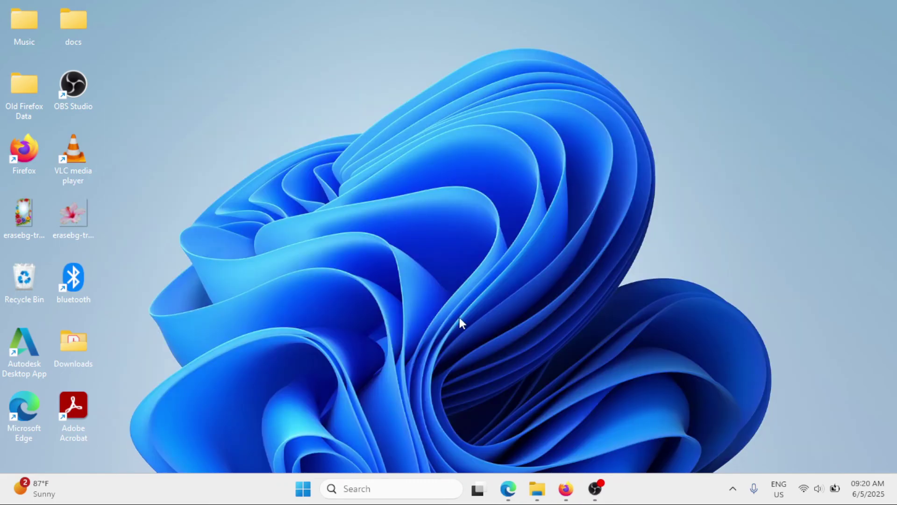
Step: From Windows (C:) Properties, Tools tab, run Check and Scan drive
{"action": "right_click", "coordinate": [303, 488]}
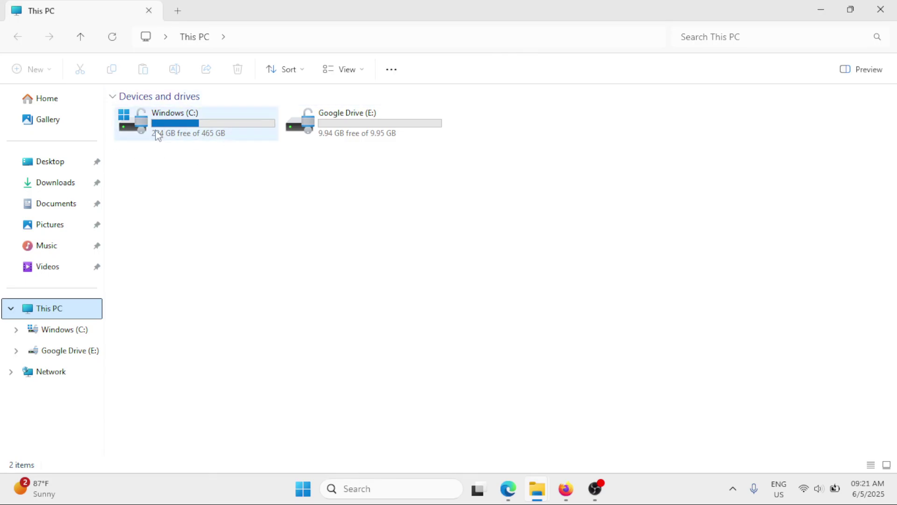
{"action": "left_click", "coordinate": [195, 125]}
{"action": "right_click", "coordinate": [195, 125]}
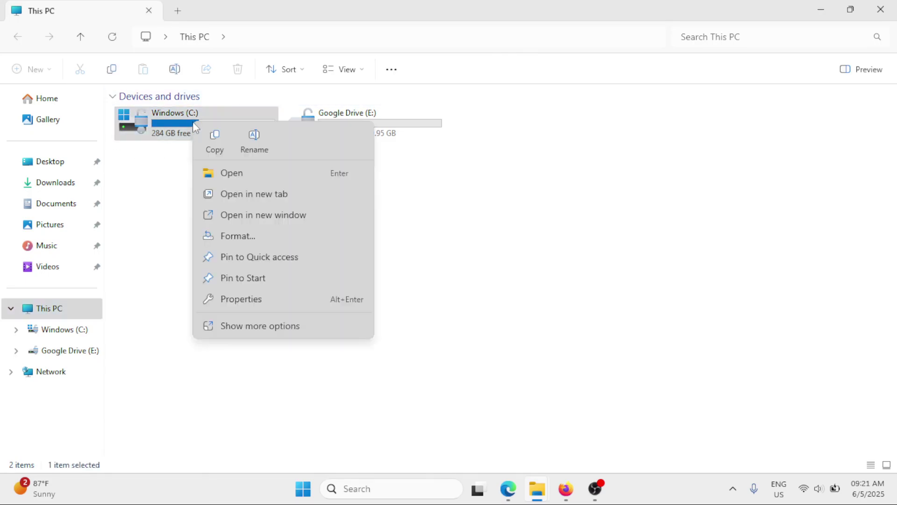
{"action": "left_click", "coordinate": [234, 298]}
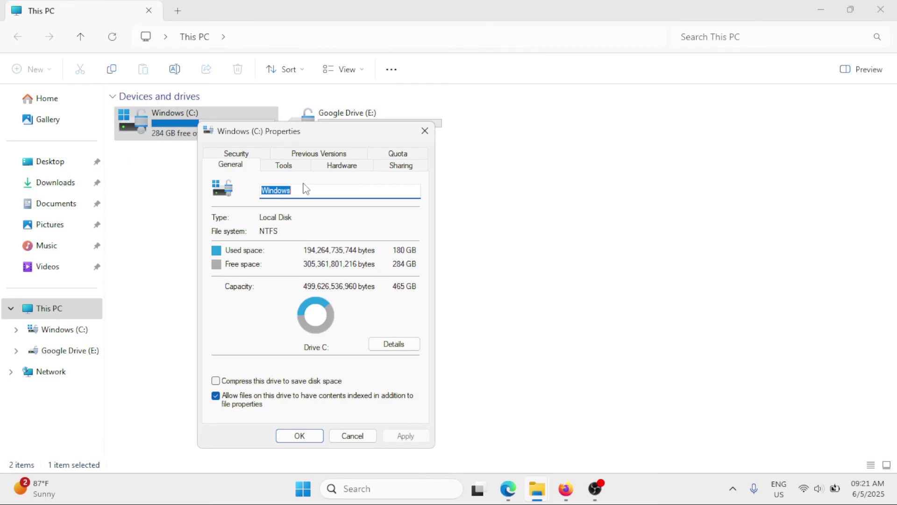
{"action": "left_click", "coordinate": [298, 166]}
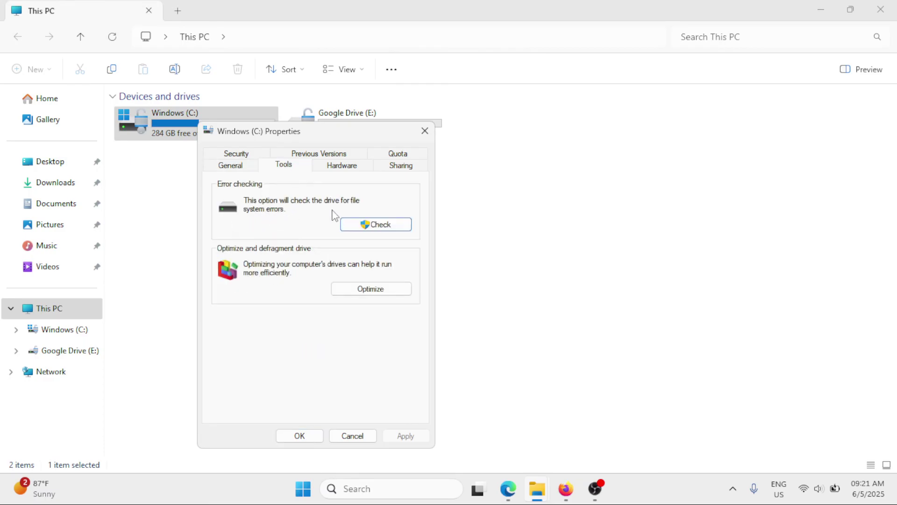
{"action": "left_click", "coordinate": [373, 225]}
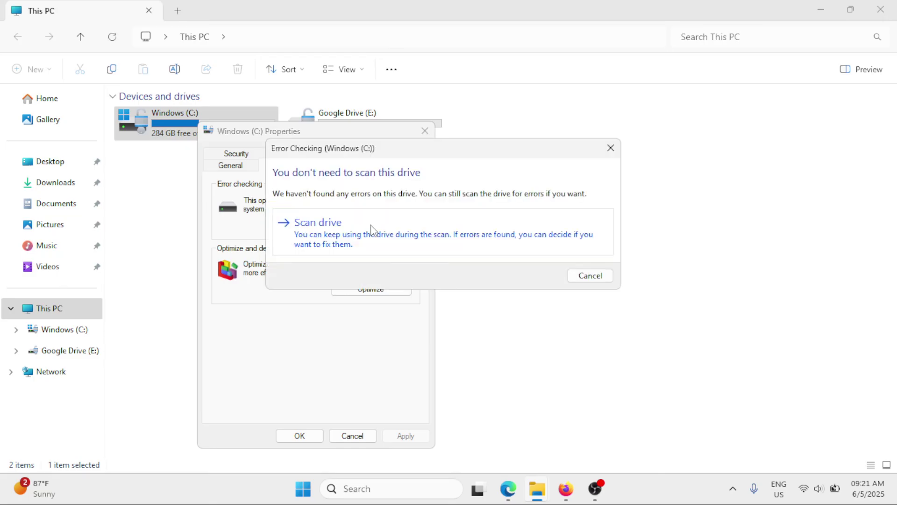
{"action": "left_click", "coordinate": [336, 228]}
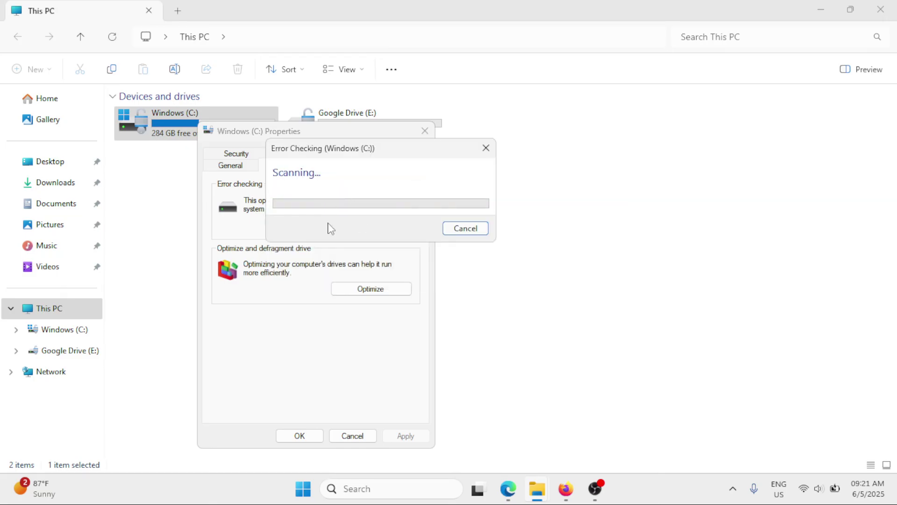